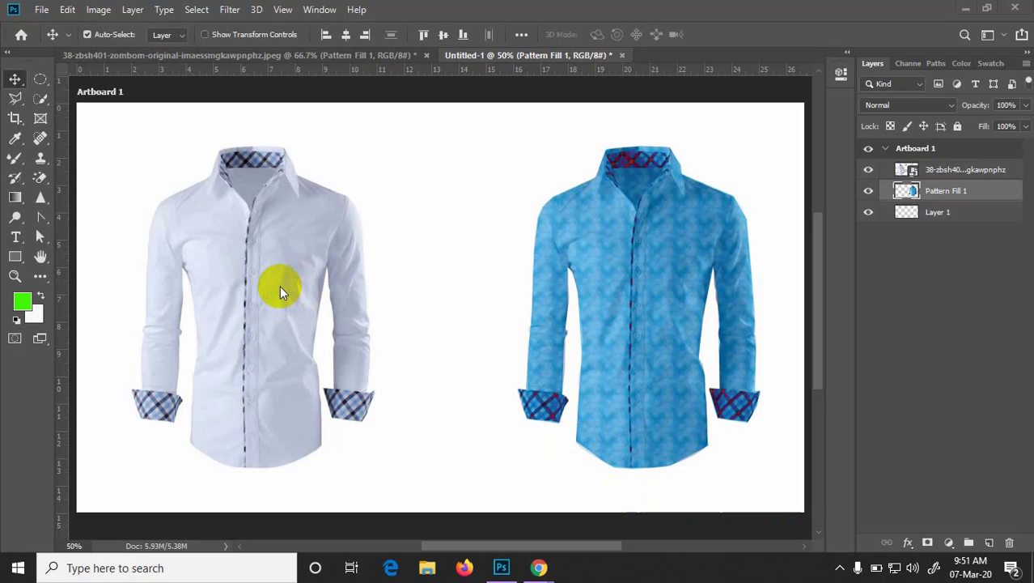
# - Delete the blue patterned shirt layer and place a duplicate of the white shirt in its spot on the artboard
pyautogui.moveTo(657, 264); pyautogui.dragTo(574, 223)
pyautogui.moveTo(246, 293)
pyautogui.mouseDown()
pyautogui.moveTo(251, 255)
pyautogui.moveTo(268, 270)
pyautogui.moveTo(235, 295)
pyautogui.mouseUp()
pyautogui.moveTo(592, 316); pyautogui.dragTo(614, 306)
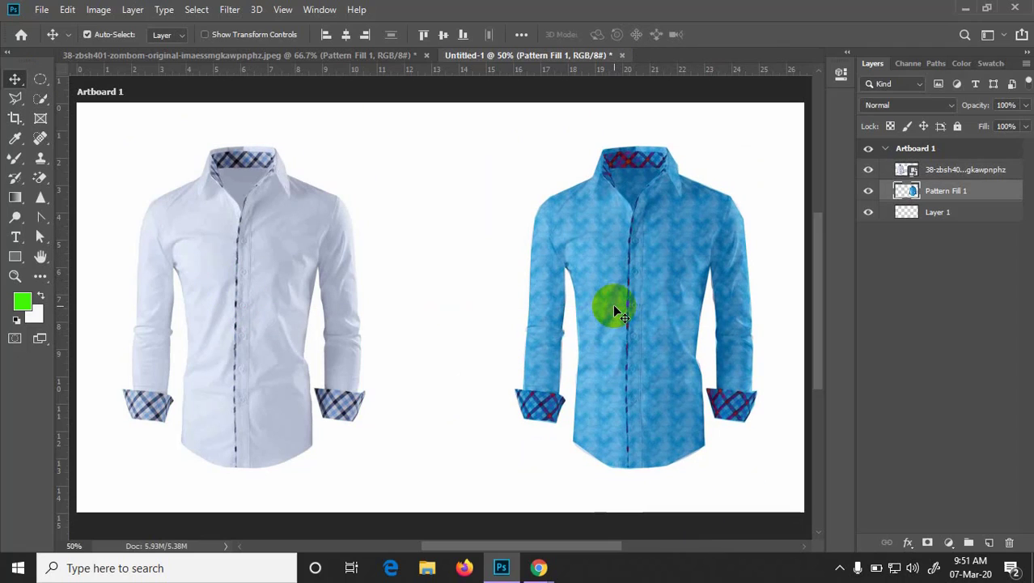
pyautogui.press('Delete')
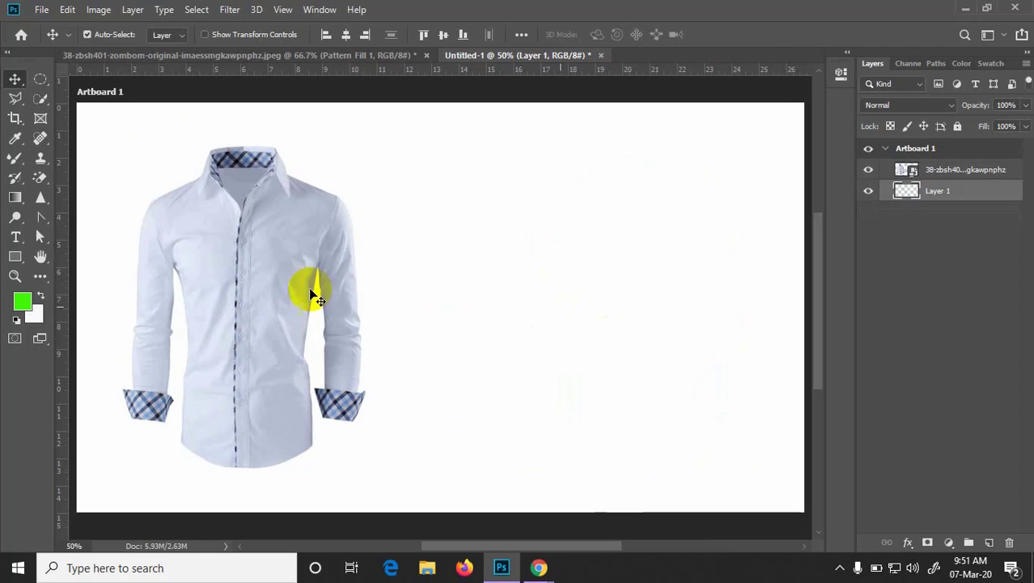
pyautogui.moveTo(263, 285); pyautogui.dragTo(649, 279)
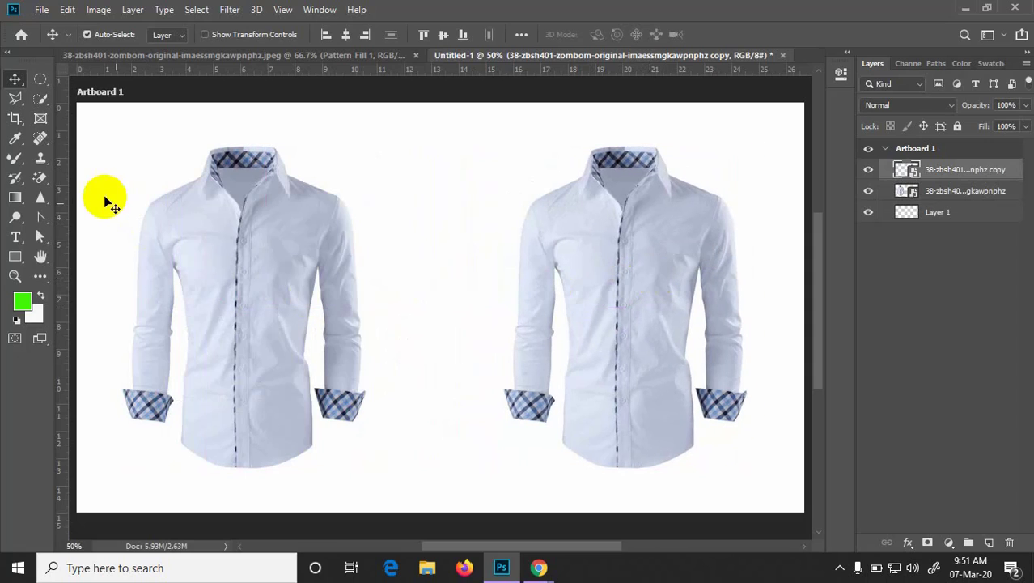
# - Select the duplicated shirt by tracing its full outline, including collar, sleeves, cuffs and hem, with the Polygonal Lasso tool
pyautogui.click(13, 101)
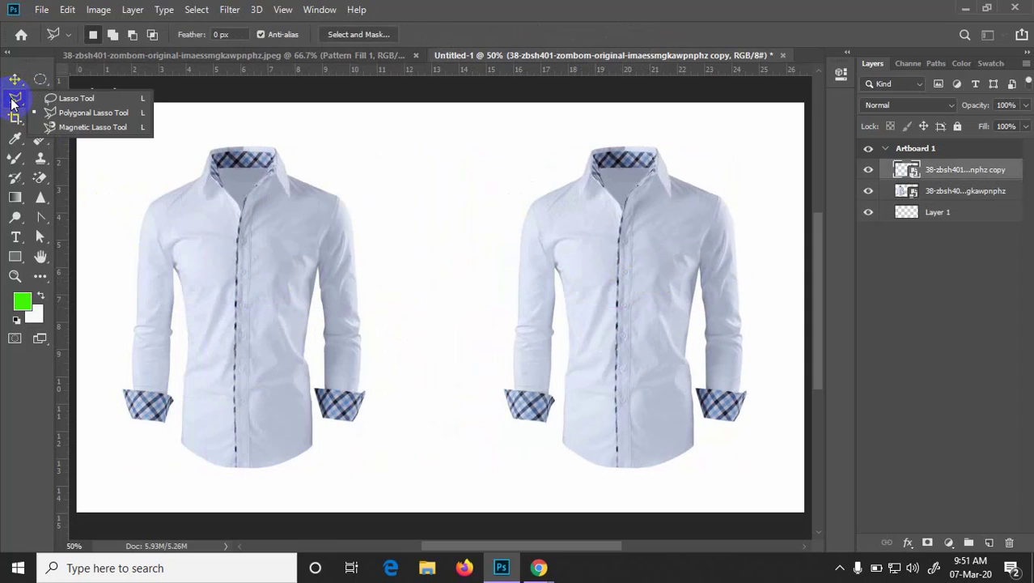
pyautogui.click(78, 116)
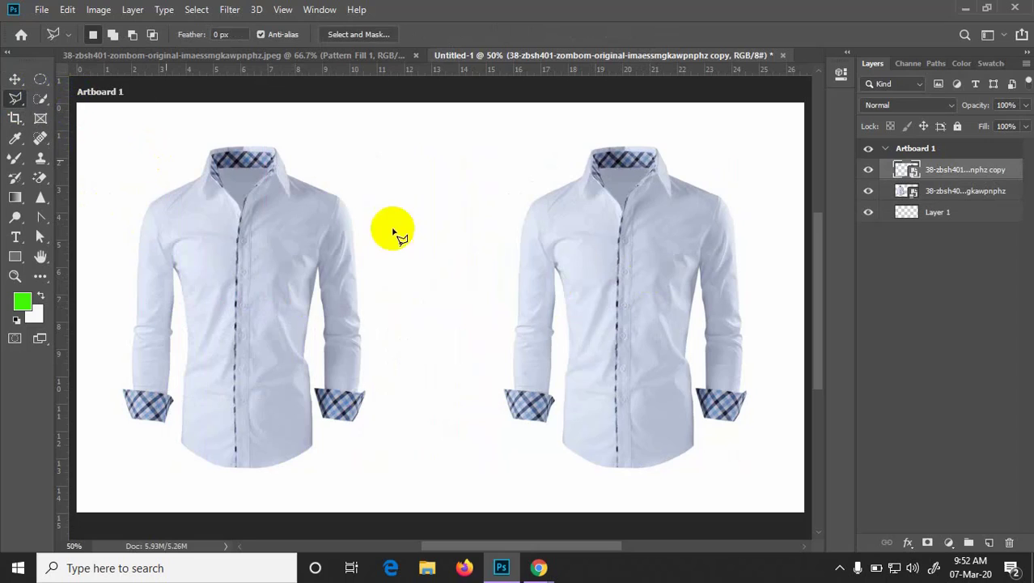
pyautogui.click(584, 176)
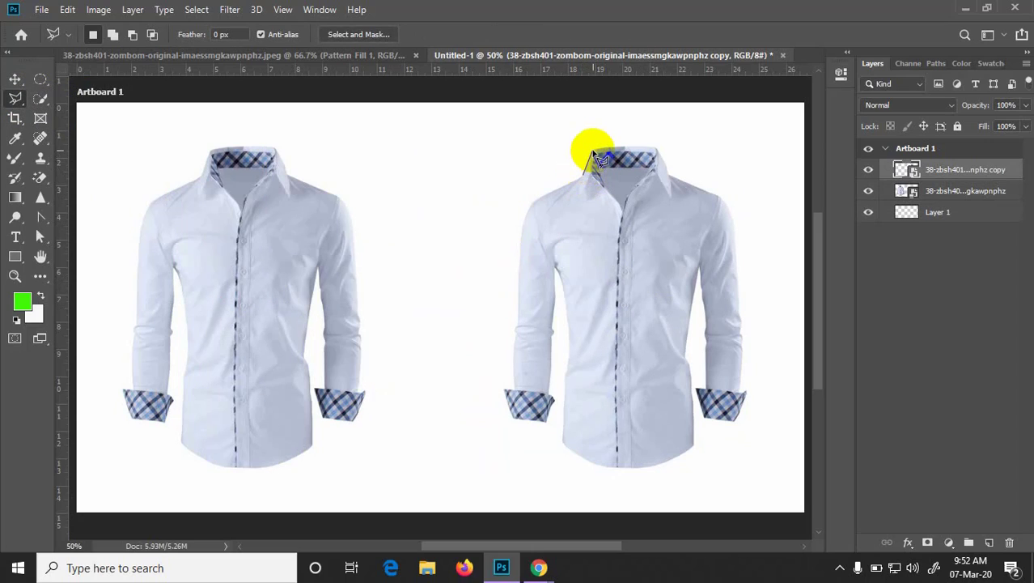
pyautogui.click(593, 151)
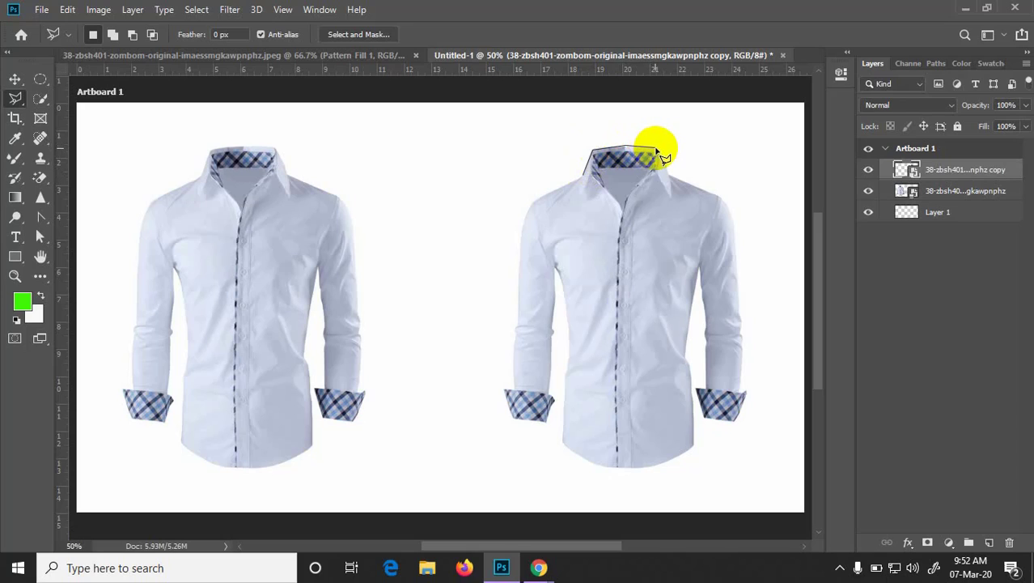
pyautogui.click(656, 150)
pyautogui.click(670, 175)
pyautogui.click(717, 197)
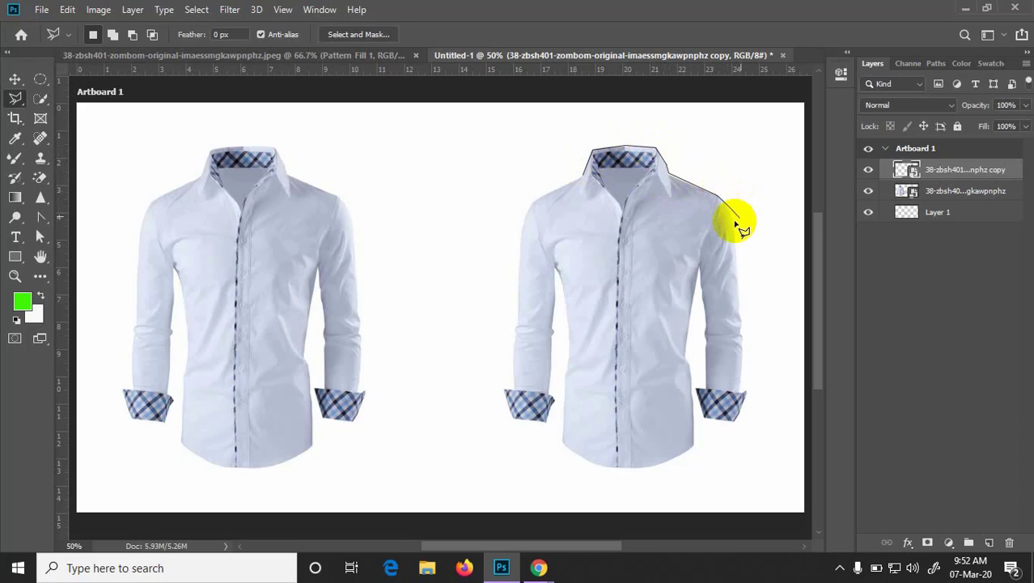
pyautogui.click(732, 215)
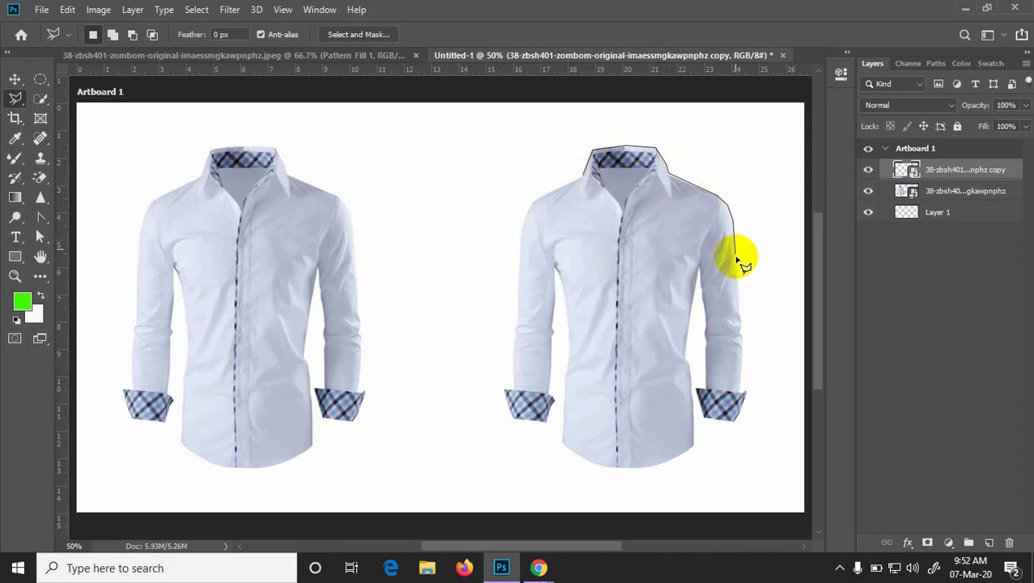
pyautogui.click(743, 321)
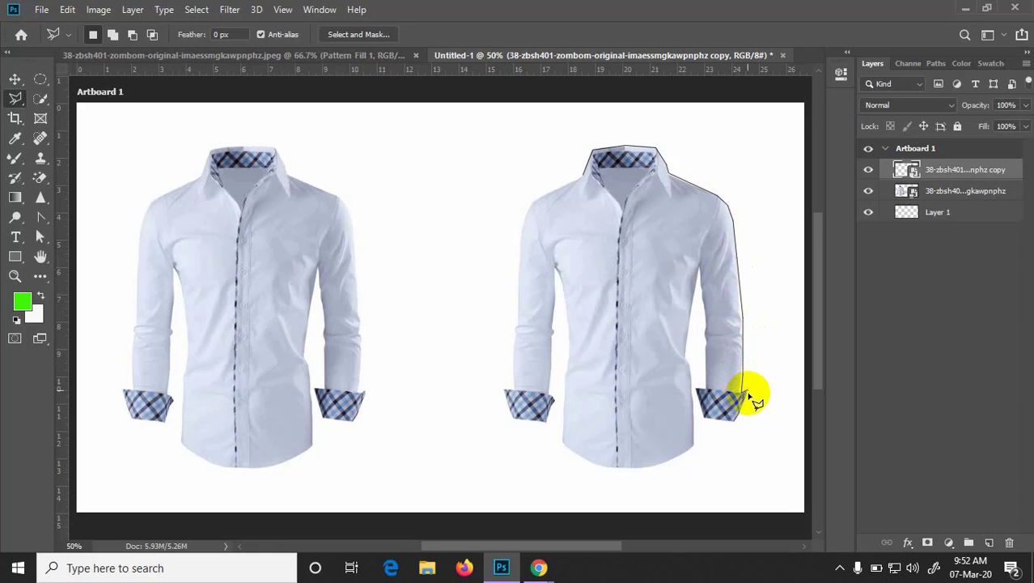
pyautogui.click(748, 393)
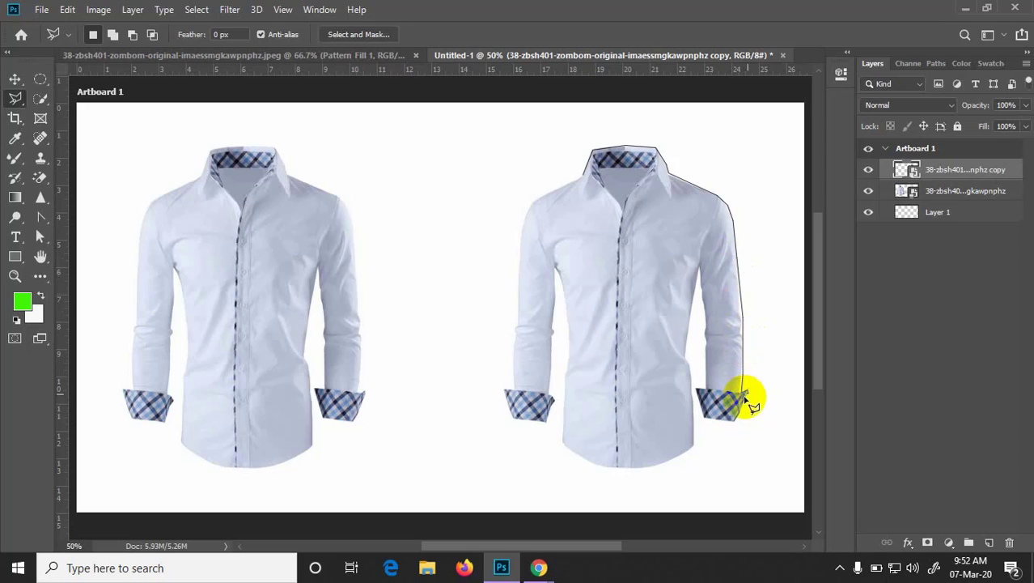
pyautogui.click(737, 423)
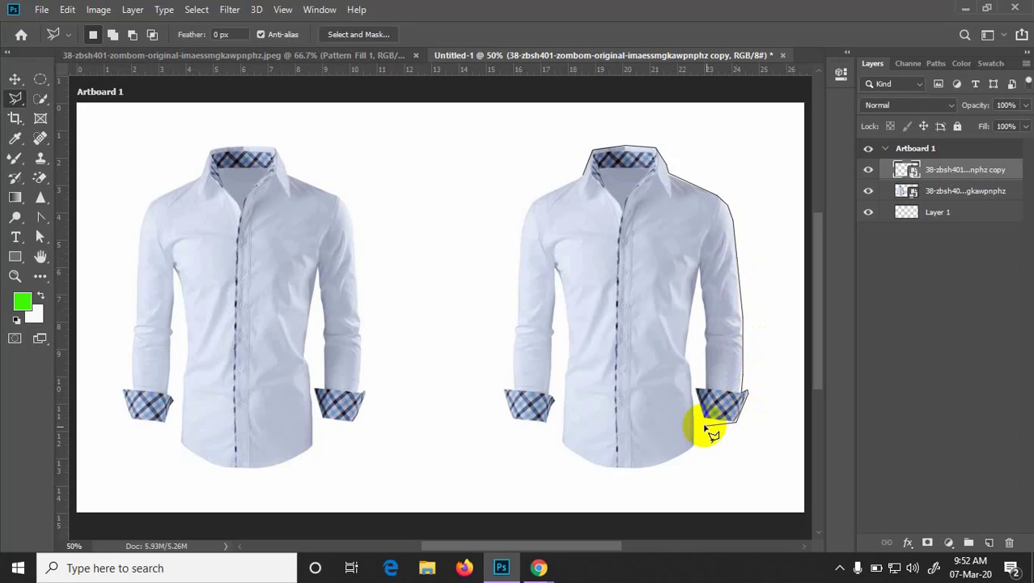
pyautogui.click(706, 420)
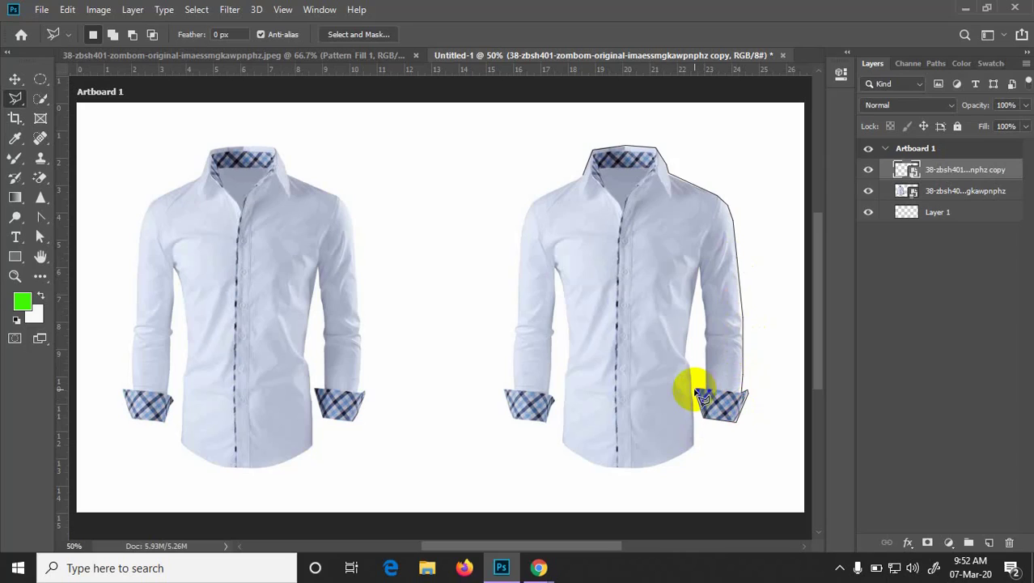
pyautogui.click(694, 391)
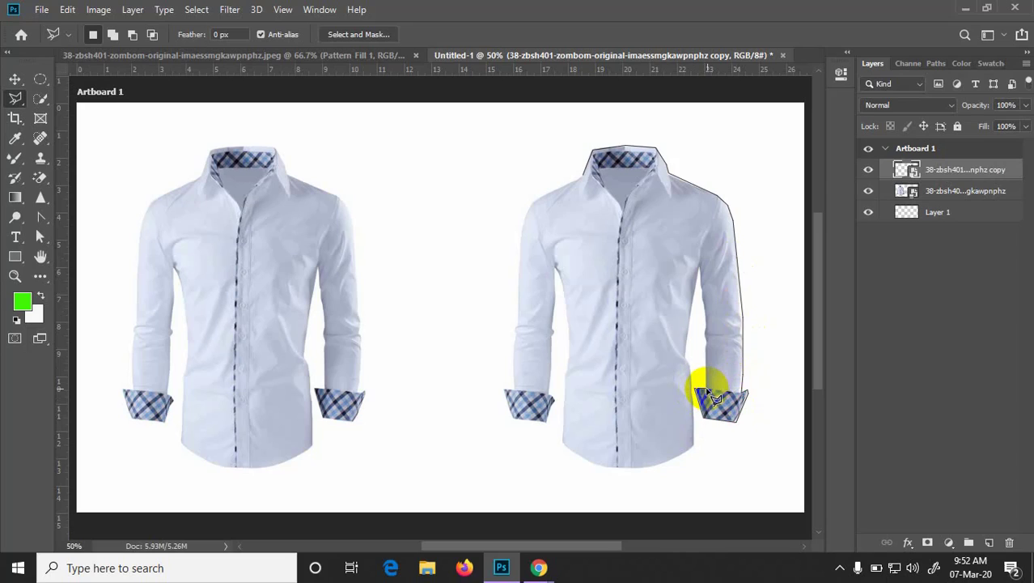
pyautogui.click(707, 390)
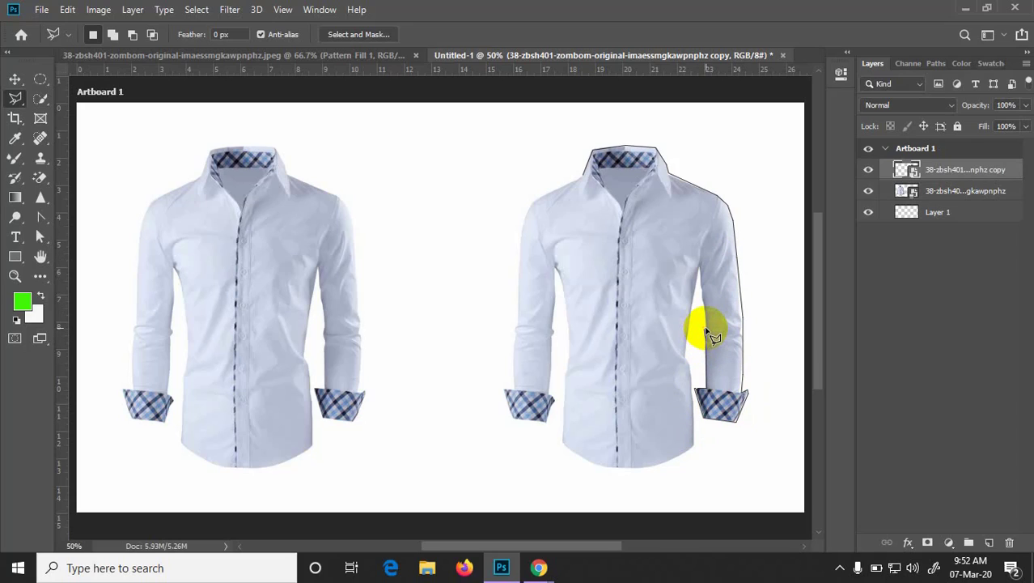
pyautogui.click(701, 271)
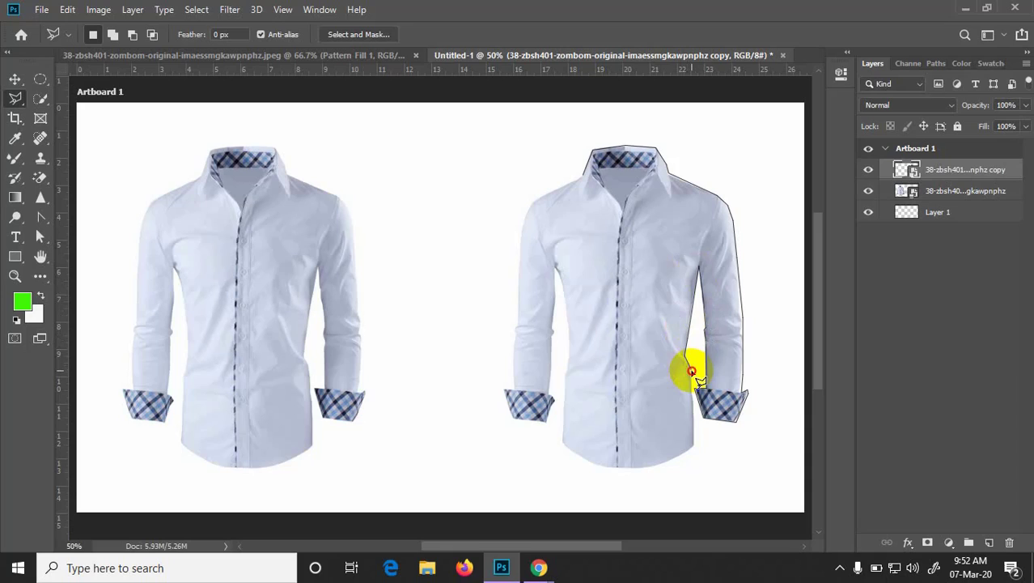
pyautogui.click(692, 372)
pyautogui.click(692, 397)
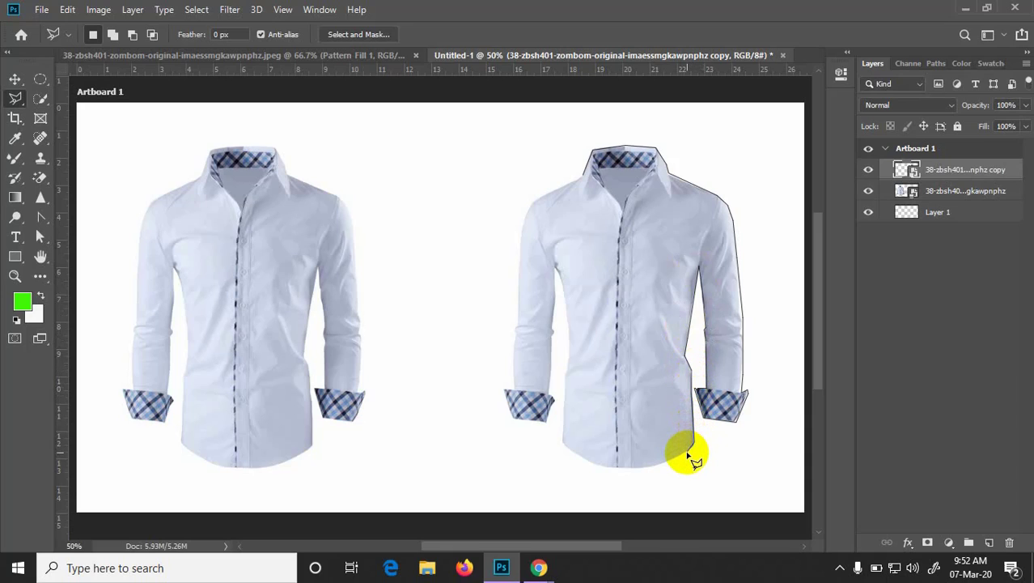
pyautogui.click(690, 450)
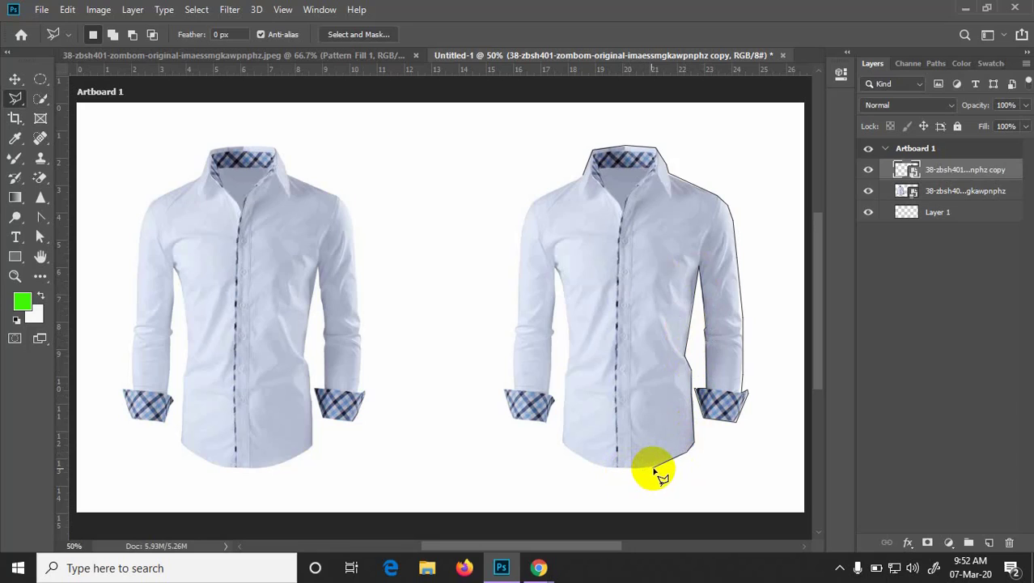
pyautogui.click(603, 469)
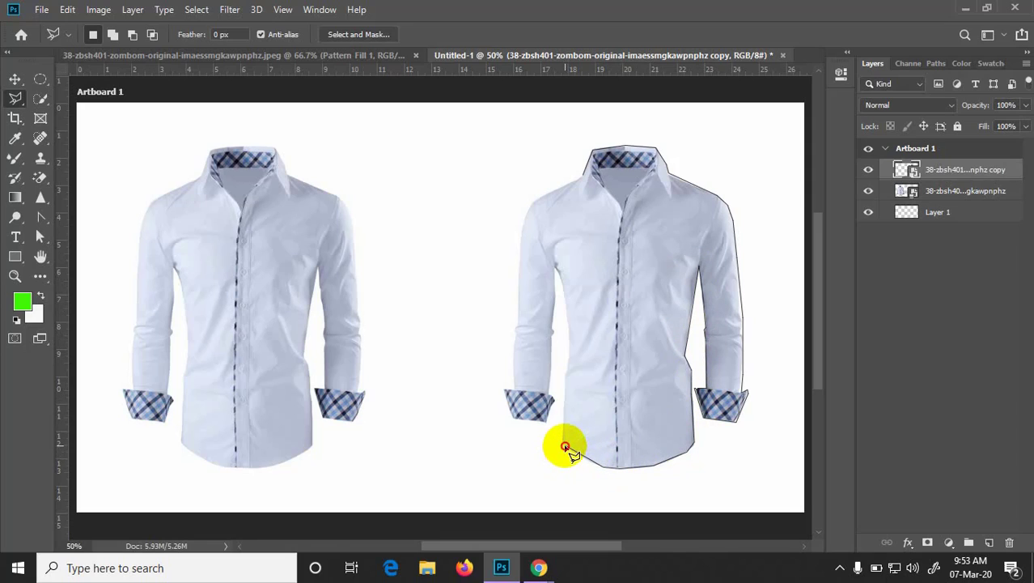
pyautogui.click(565, 447)
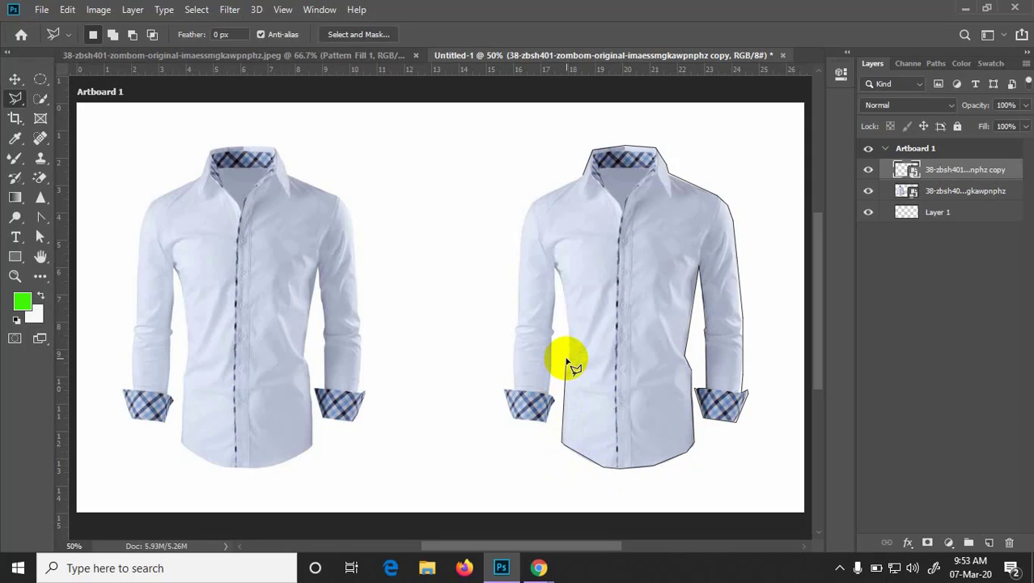
pyautogui.click(570, 328)
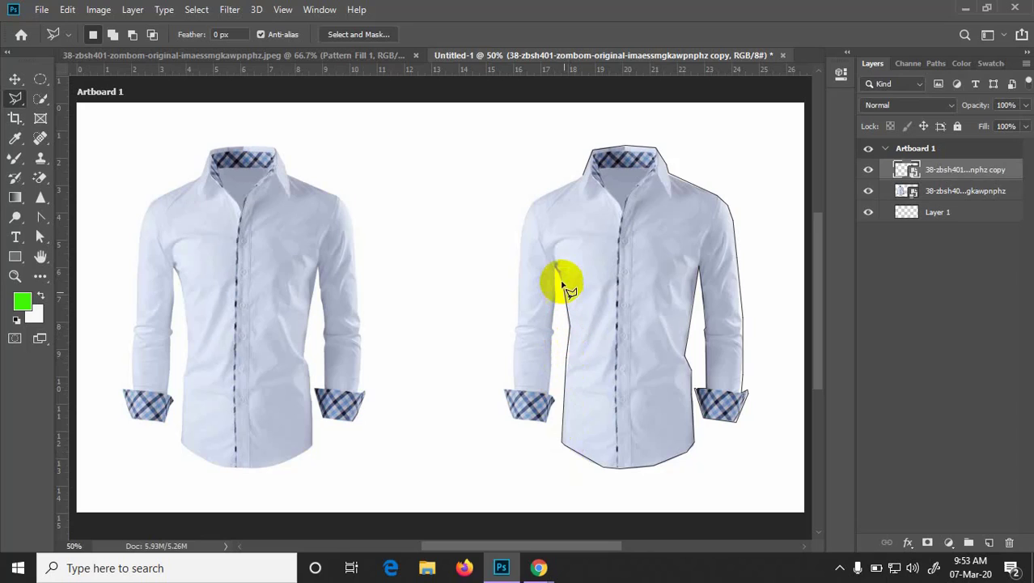
pyautogui.click(555, 268)
pyautogui.click(552, 330)
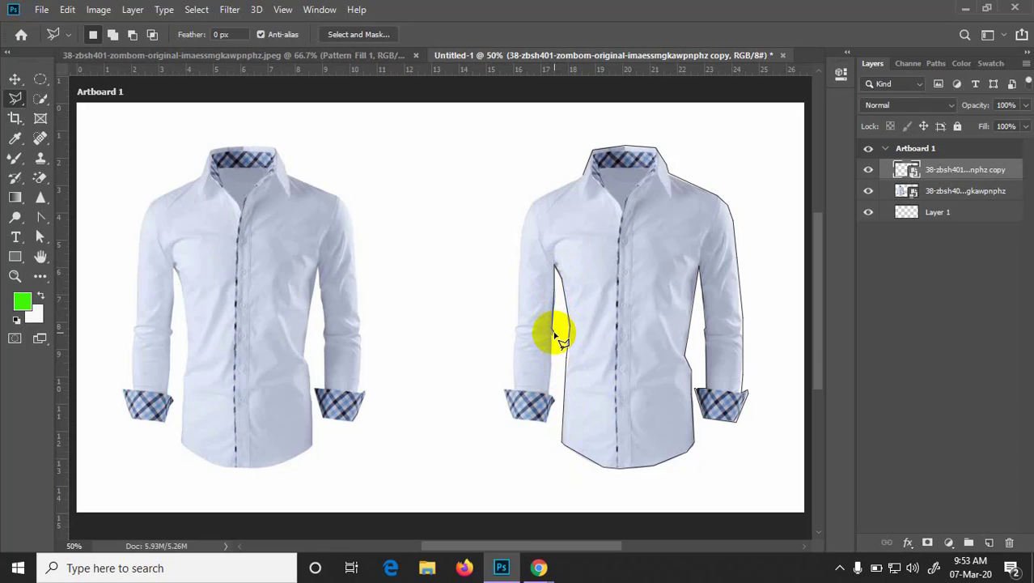
pyautogui.click(548, 422)
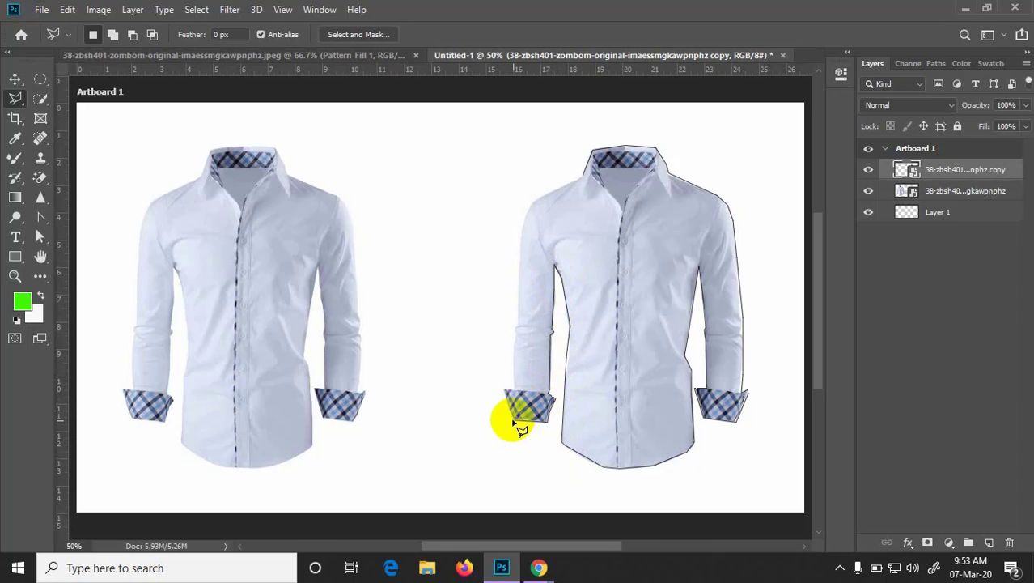
pyautogui.click(513, 419)
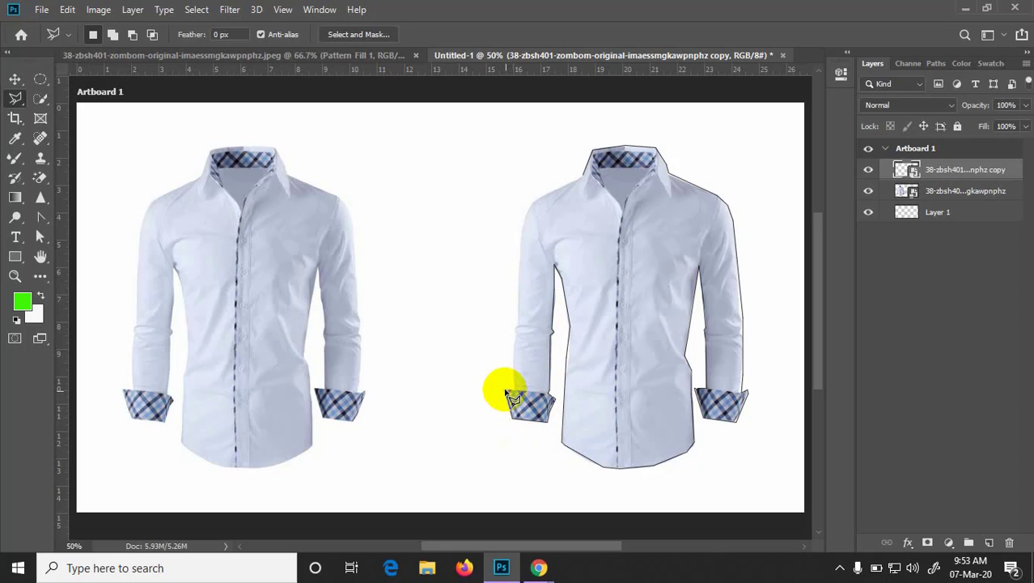
pyautogui.click(515, 390)
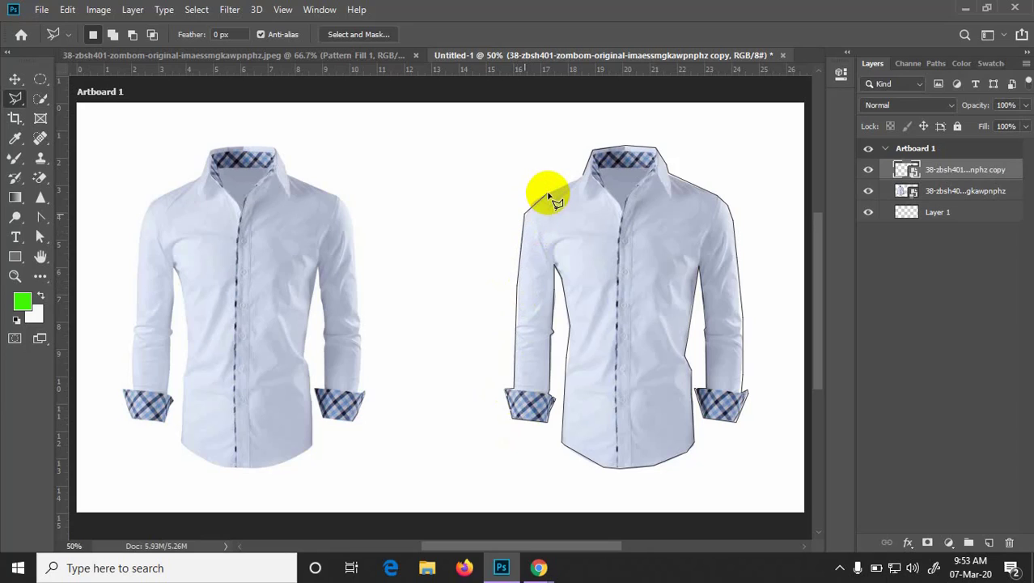
pyautogui.click(526, 209)
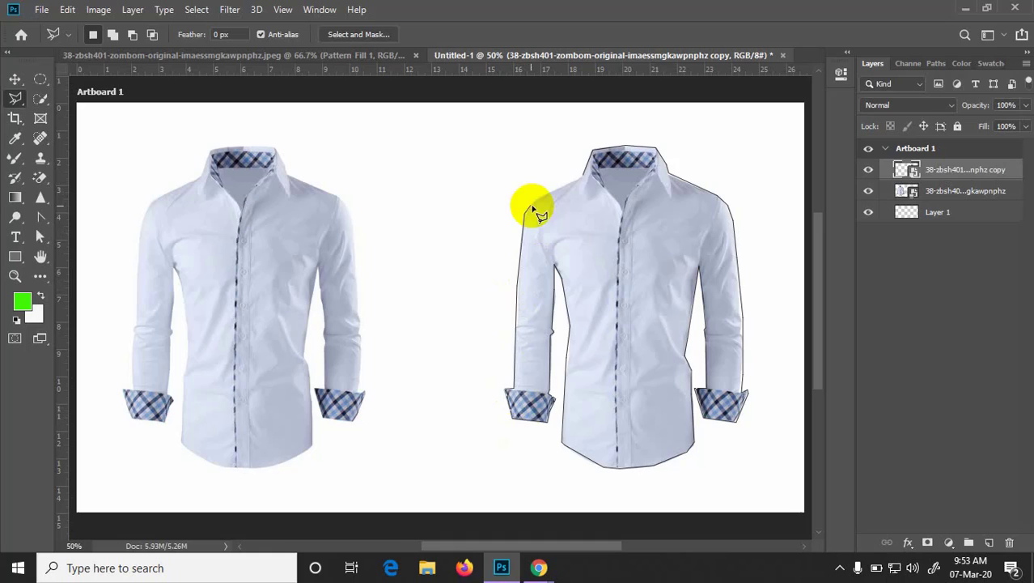
pyautogui.click(591, 180)
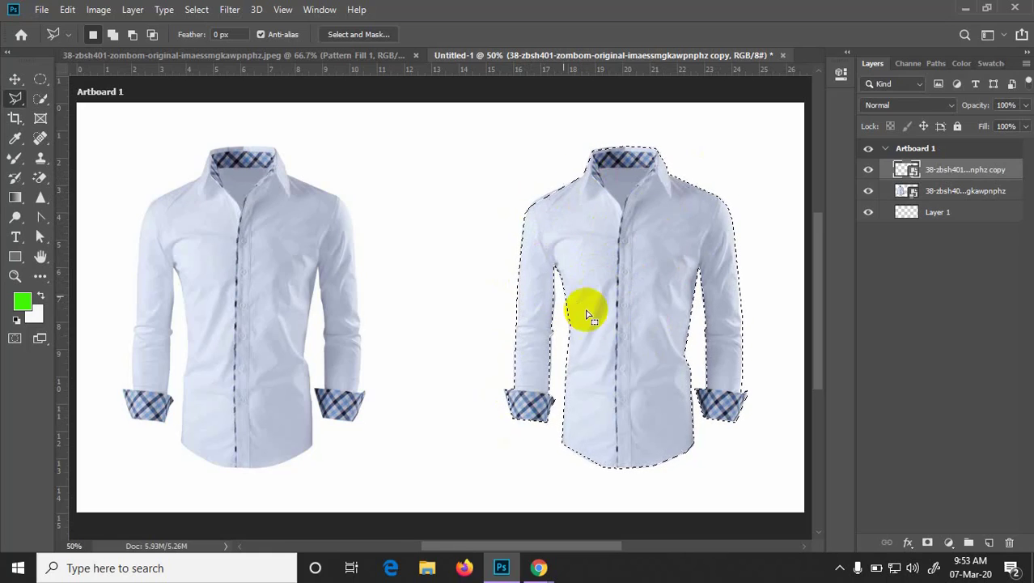
# - Add a Pattern fill layer over the selected shirt, using the reddish-brown textured pattern at 100% scale
pyautogui.click(14, 79)
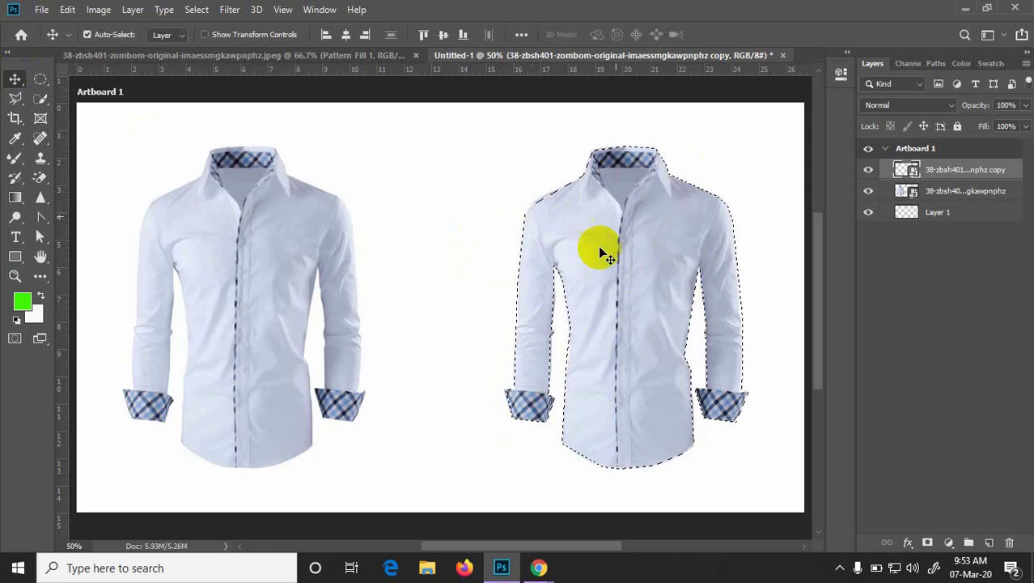
pyautogui.click(949, 543)
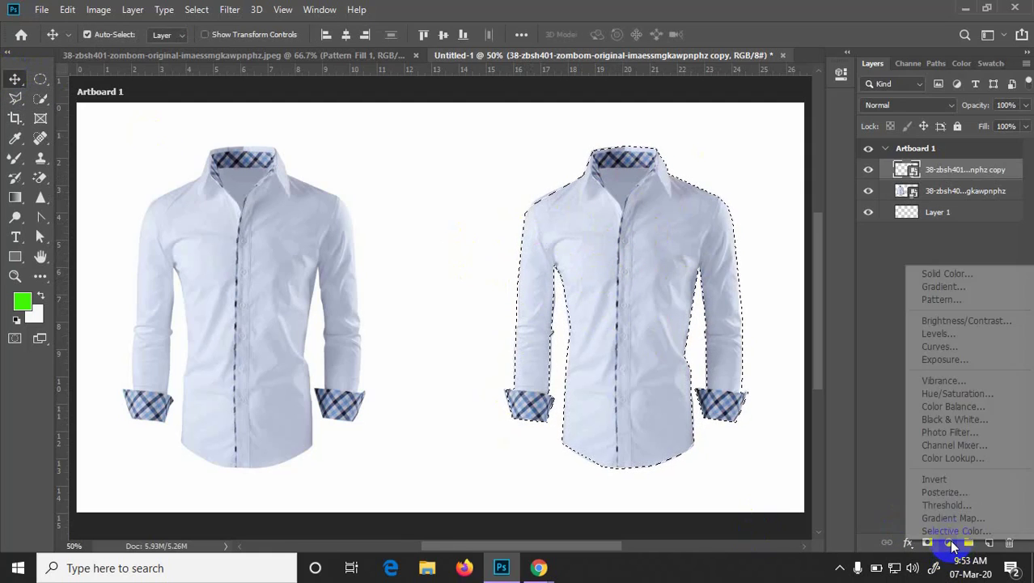
pyautogui.click(962, 301)
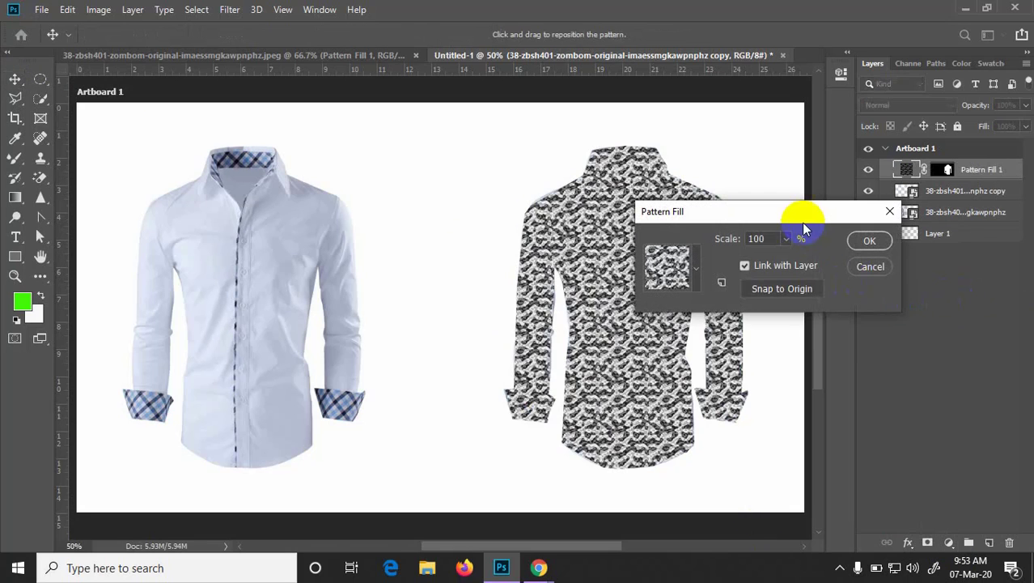
pyautogui.moveTo(797, 215); pyautogui.dragTo(907, 244)
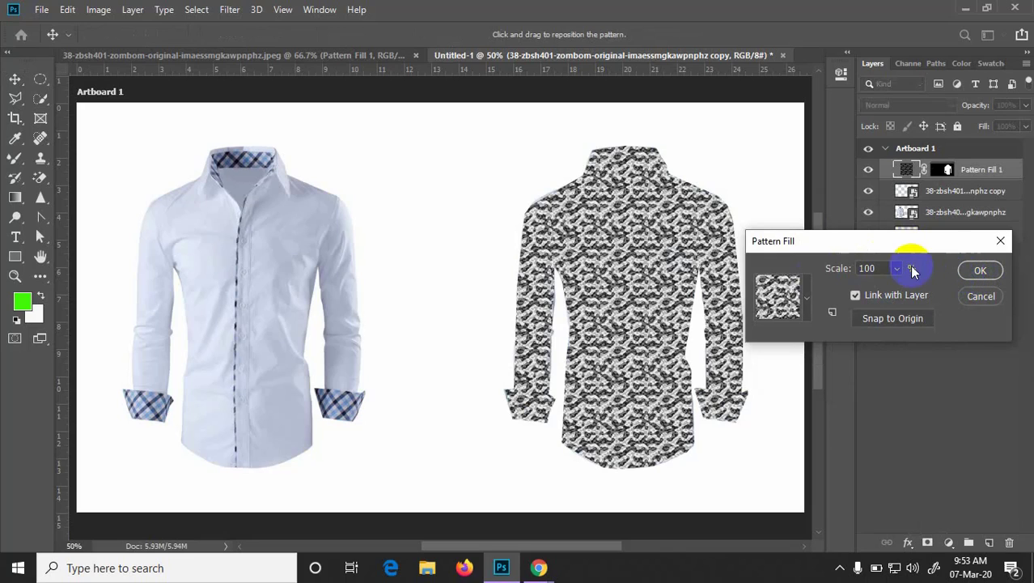
pyautogui.click(807, 303)
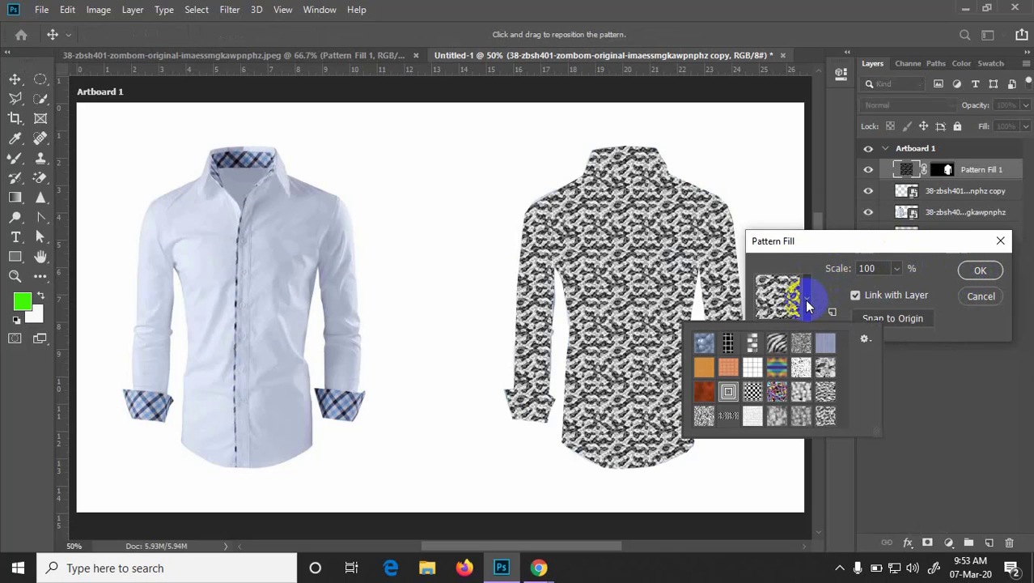
pyautogui.click(705, 394)
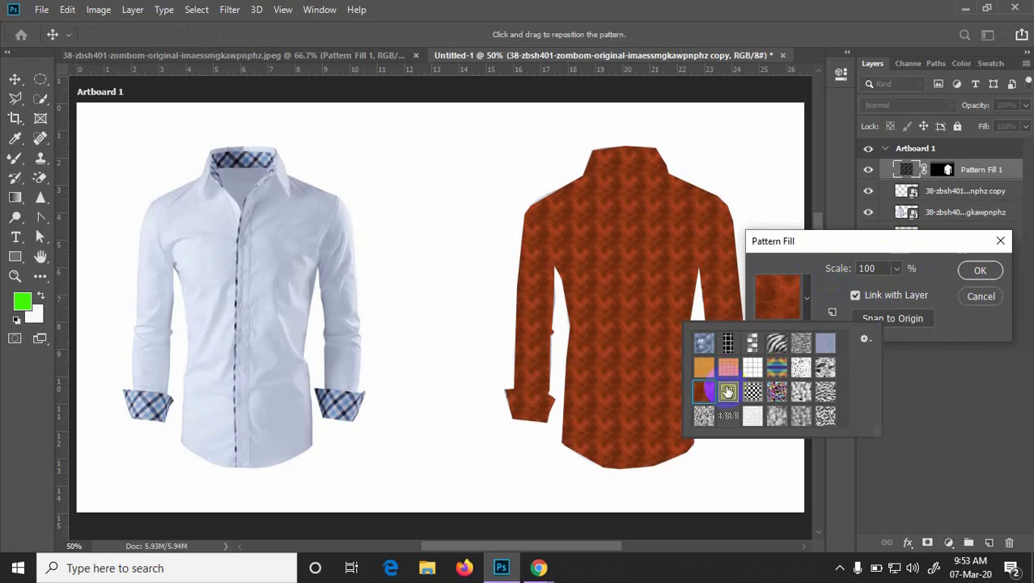
pyautogui.click(974, 275)
pyautogui.click(987, 272)
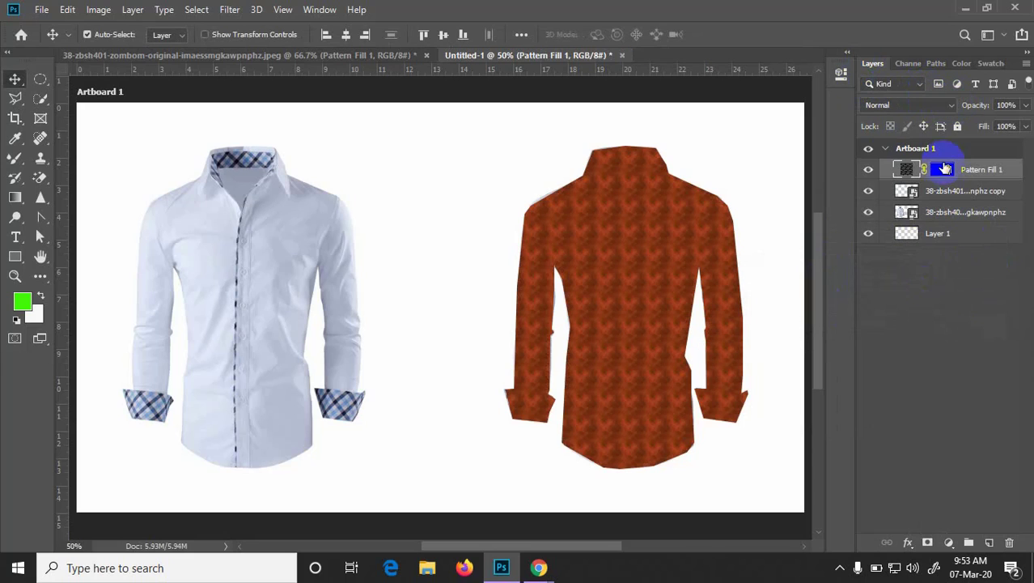
# - Set the pattern fill layer's blend mode to Difference so the shirt's folds and details blend with the pattern
pyautogui.click(950, 104)
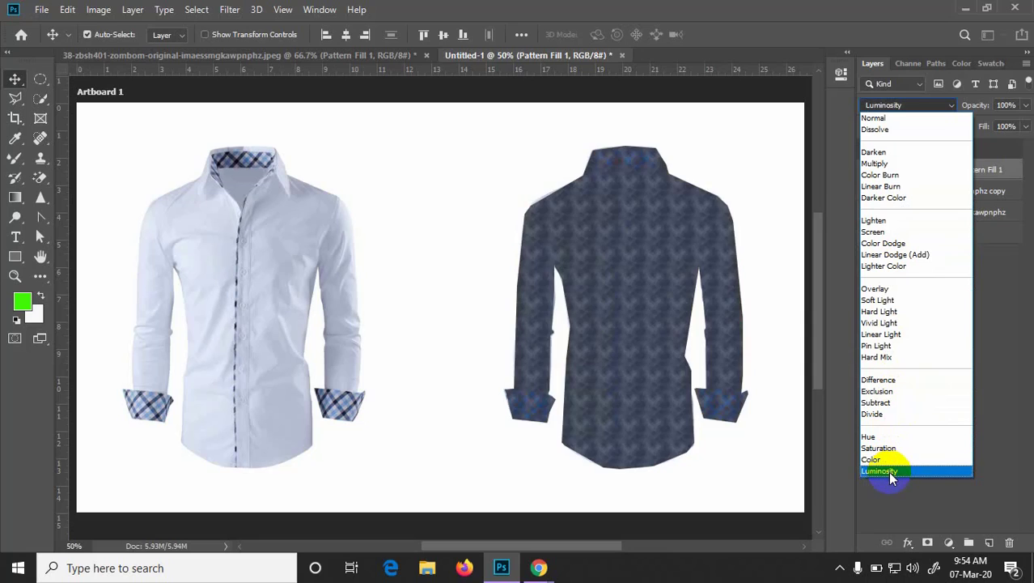
pyautogui.click(917, 384)
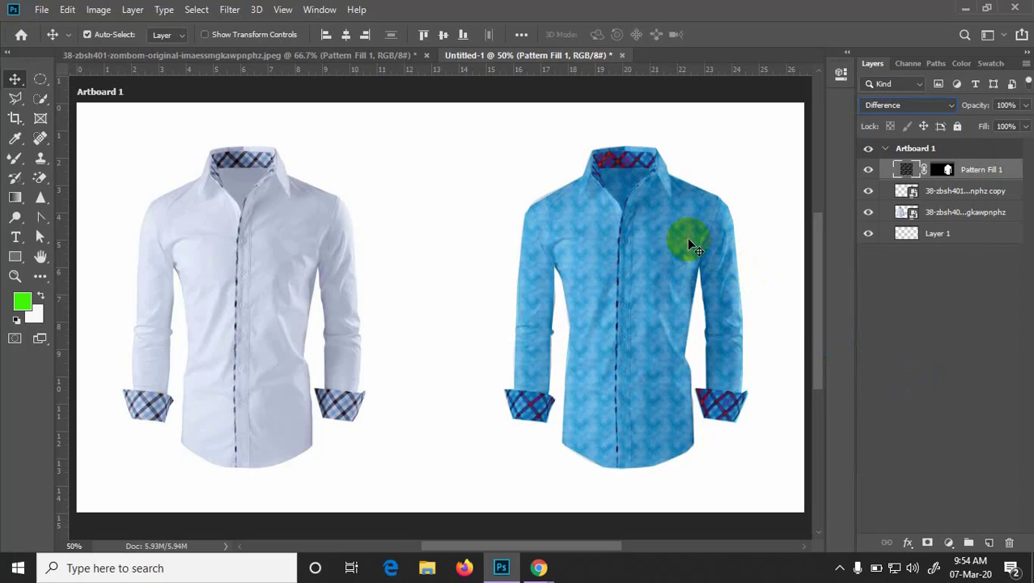
# - Try shifting the pattern fill slightly on the duplicated shirt, and undo the move
pyautogui.click(949, 172)
pyautogui.moveTo(658, 265)
pyautogui.mouseDown()
pyautogui.moveTo(679, 274)
pyautogui.moveTo(641, 261)
pyautogui.moveTo(655, 264)
pyautogui.mouseUp()
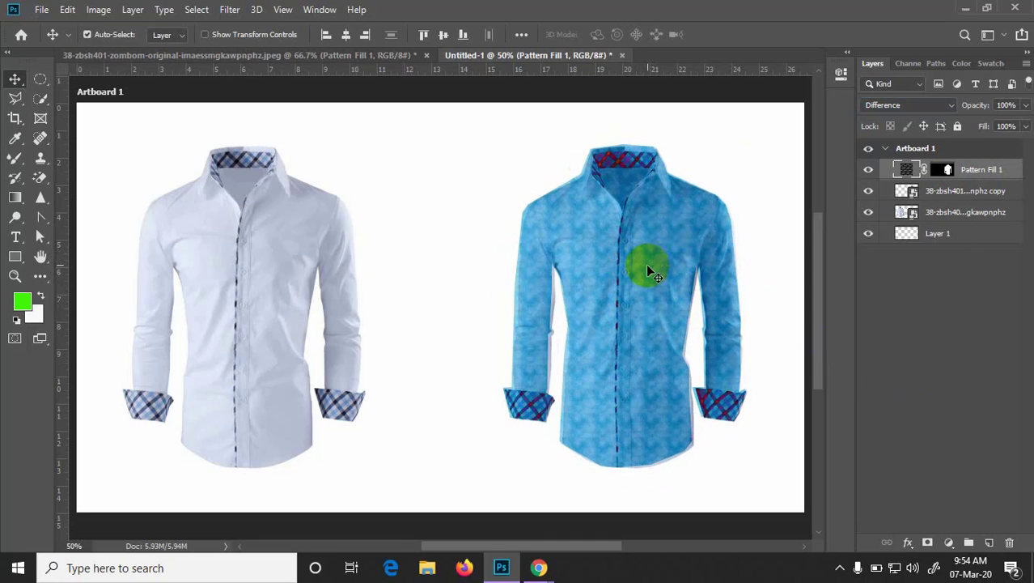
pyautogui.hotkey('ctrl', 'z')
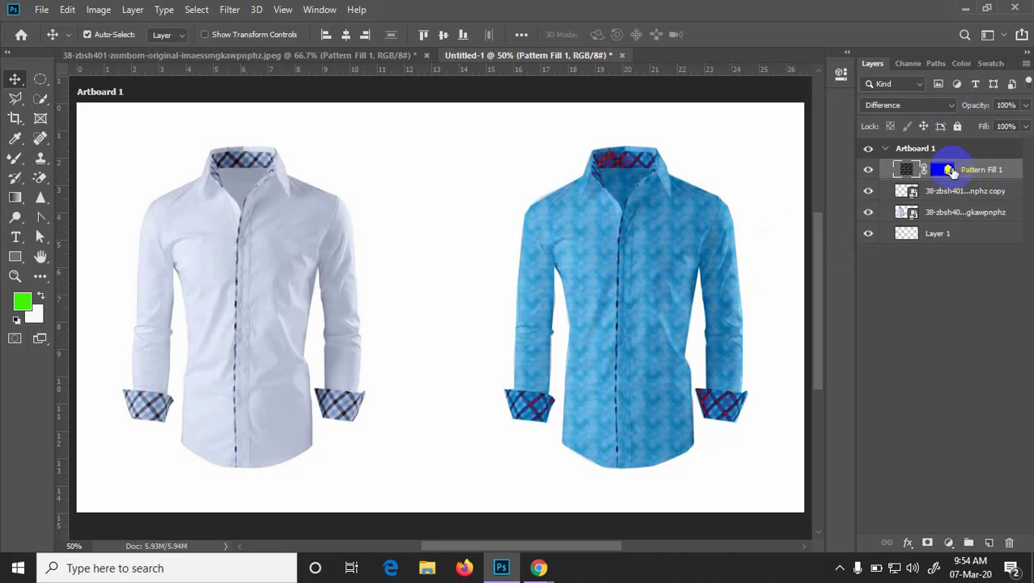
# - Try the Vivid Light blend mode on the pattern fill layer, and set it back to Difference
pyautogui.click(952, 110)
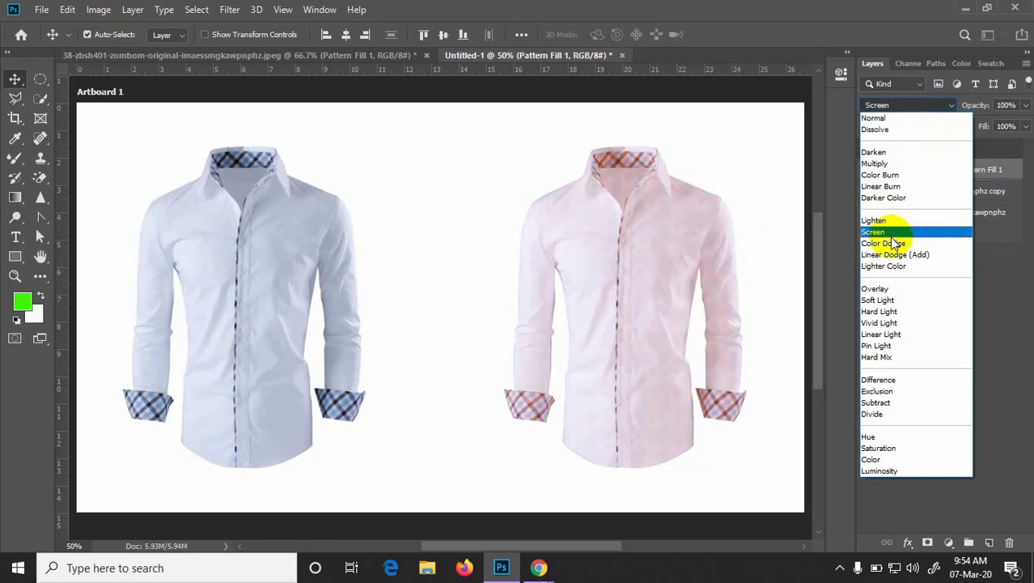
pyautogui.click(886, 327)
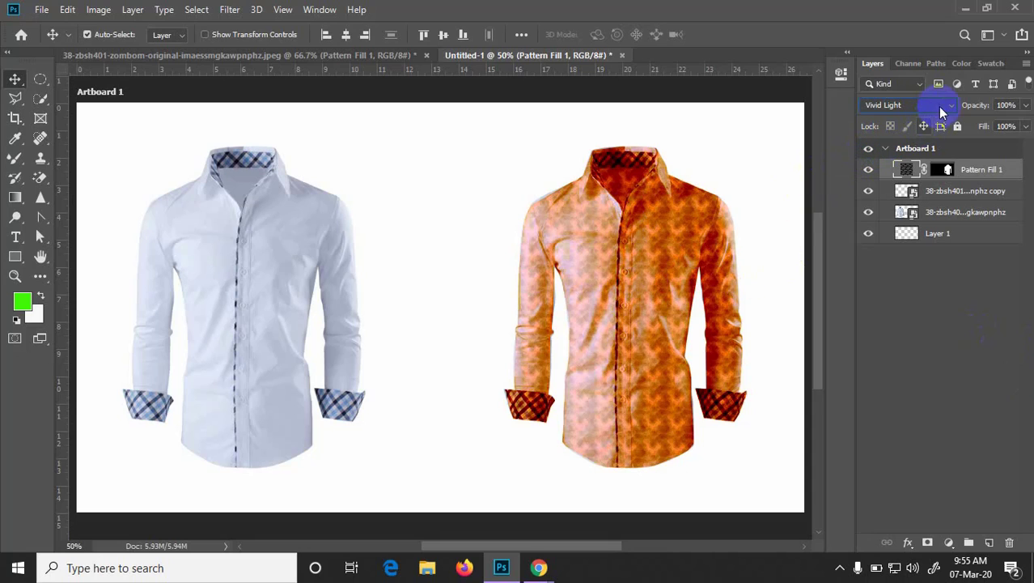
pyautogui.moveTo(948, 102); pyautogui.dragTo(902, 272)
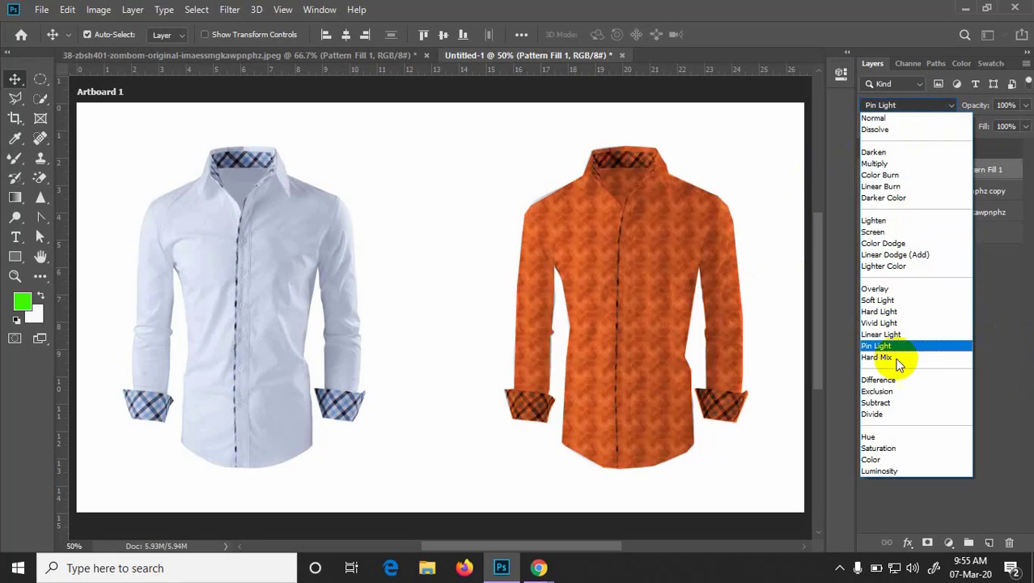
pyautogui.click(893, 384)
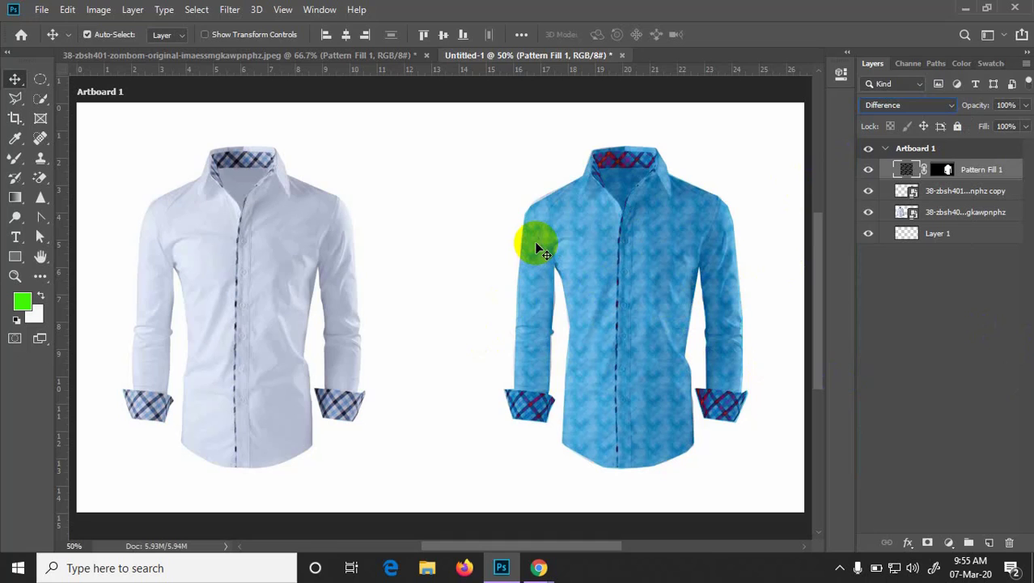
pyautogui.click(845, 573)
pyautogui.click(874, 501)
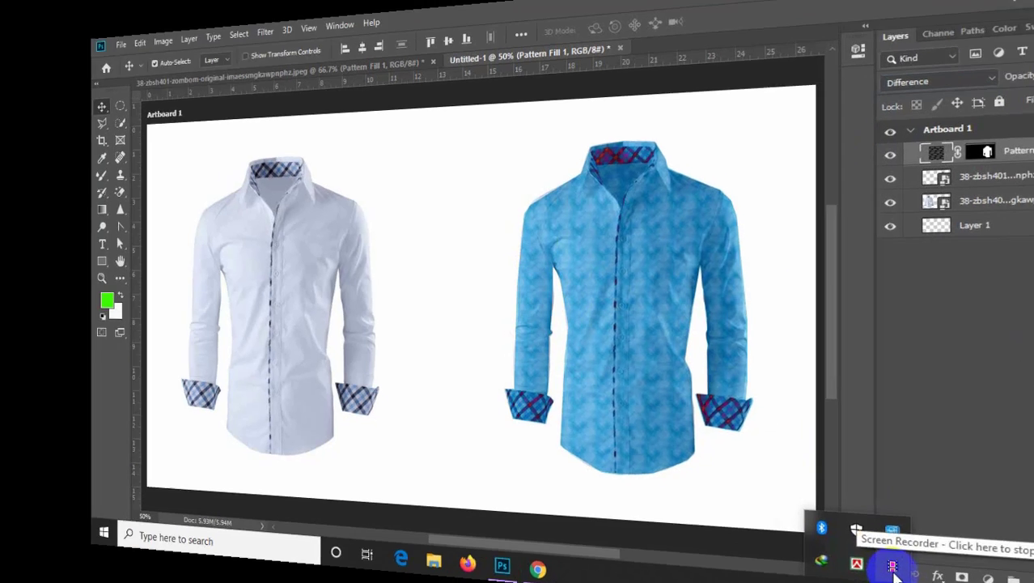